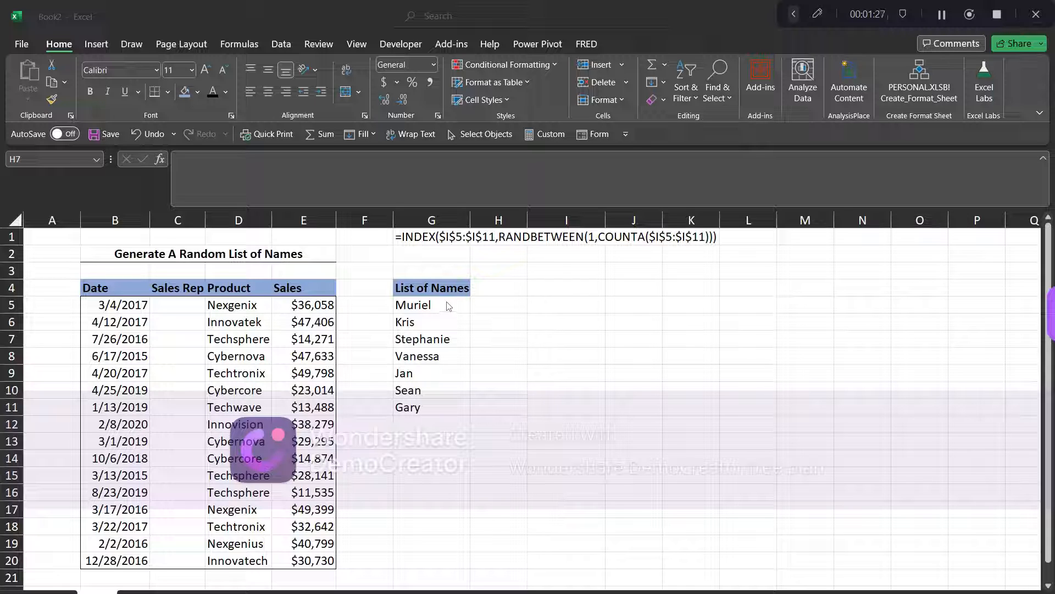
Step: Enter =COUNTA(G5:G11) in cell I5 to count the entries in the List of Names
click(541, 303)
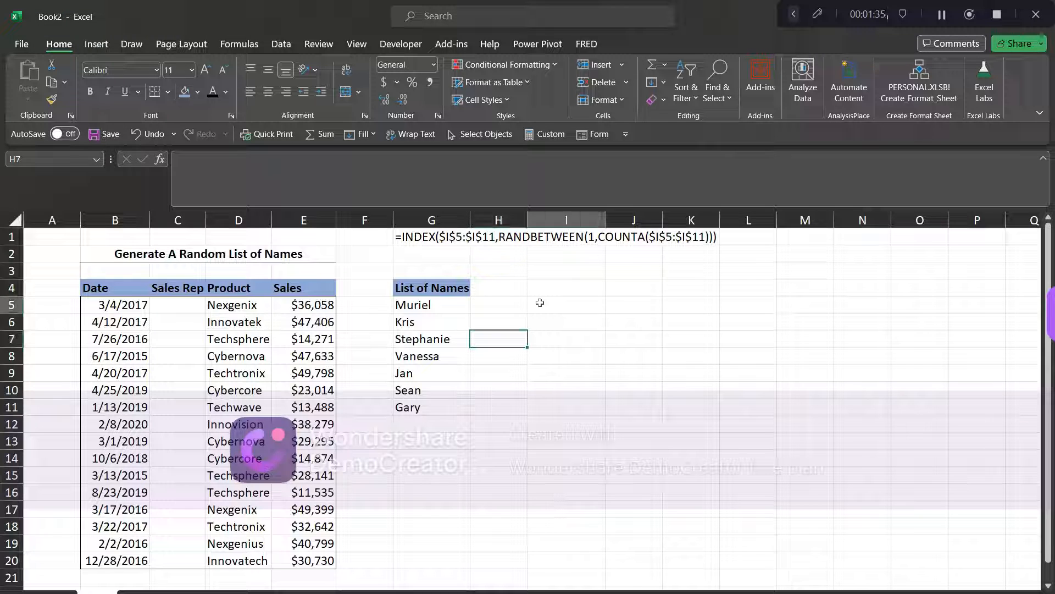
click(540, 303)
text(=)
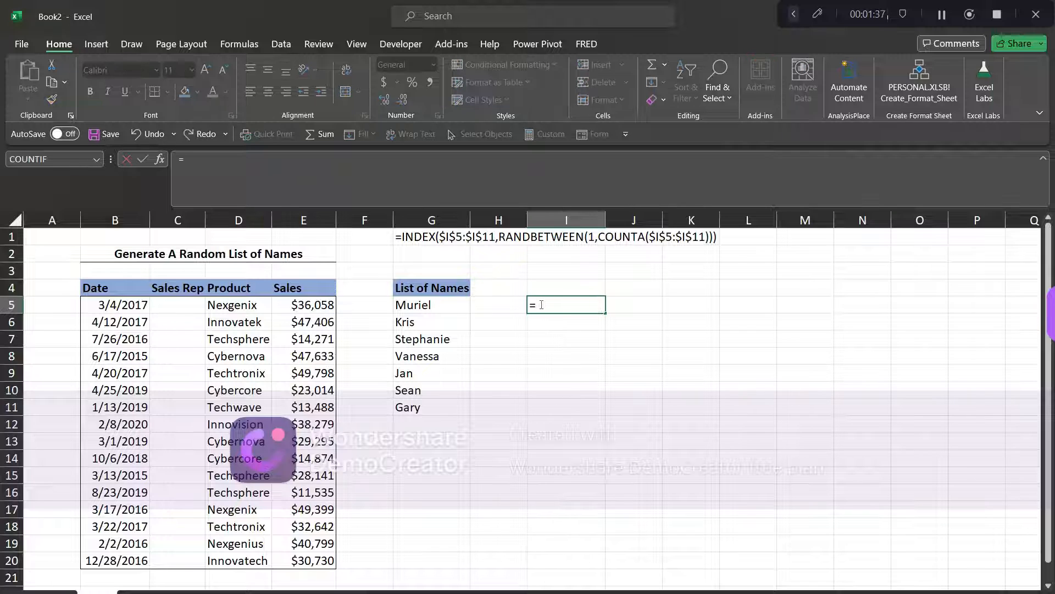
text(counta)
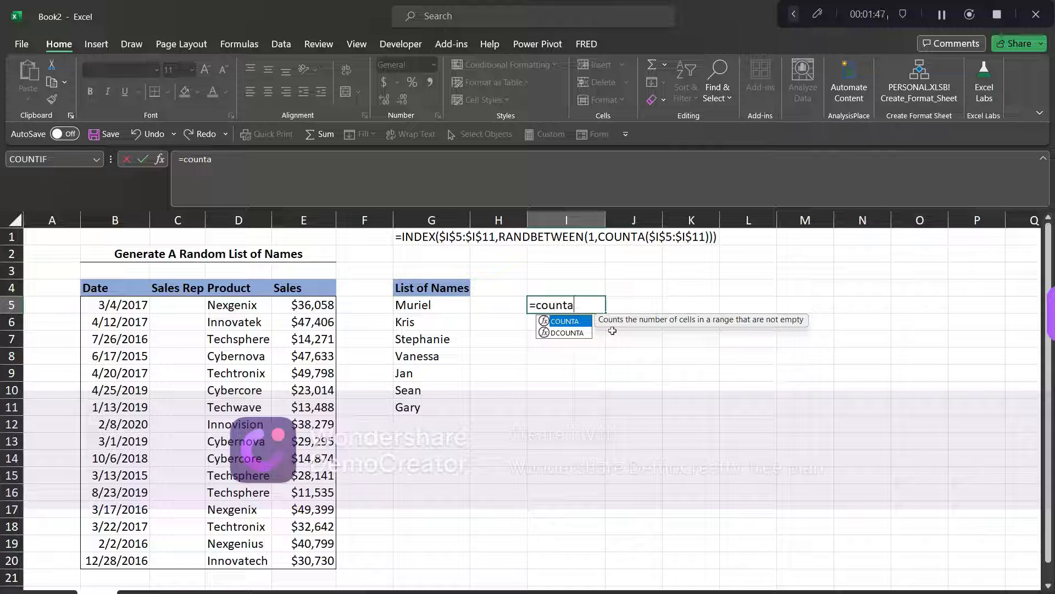
text(()
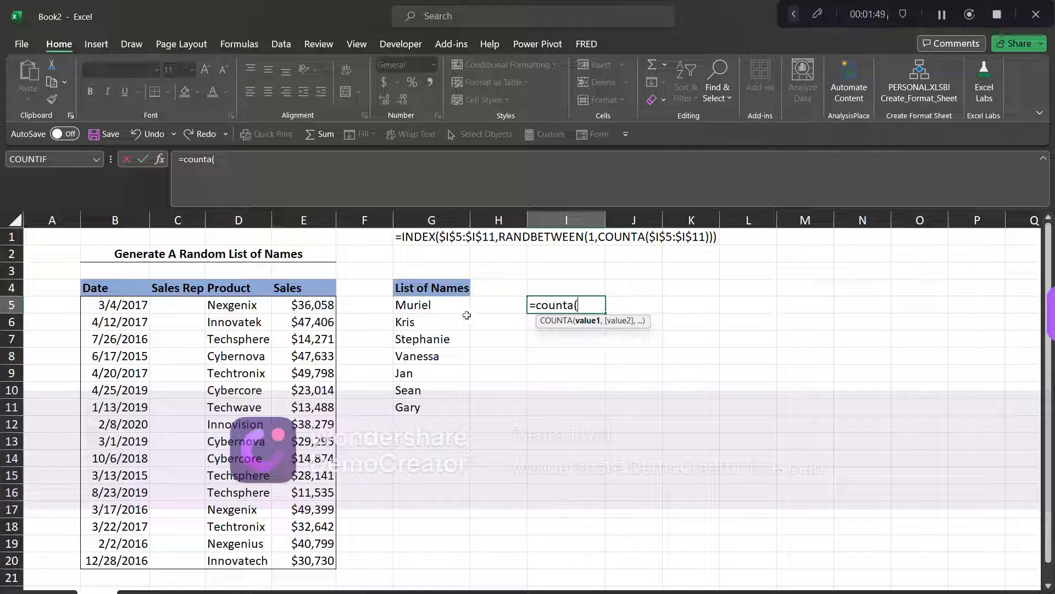
click(432, 305)
drag(432, 305, 426, 411)
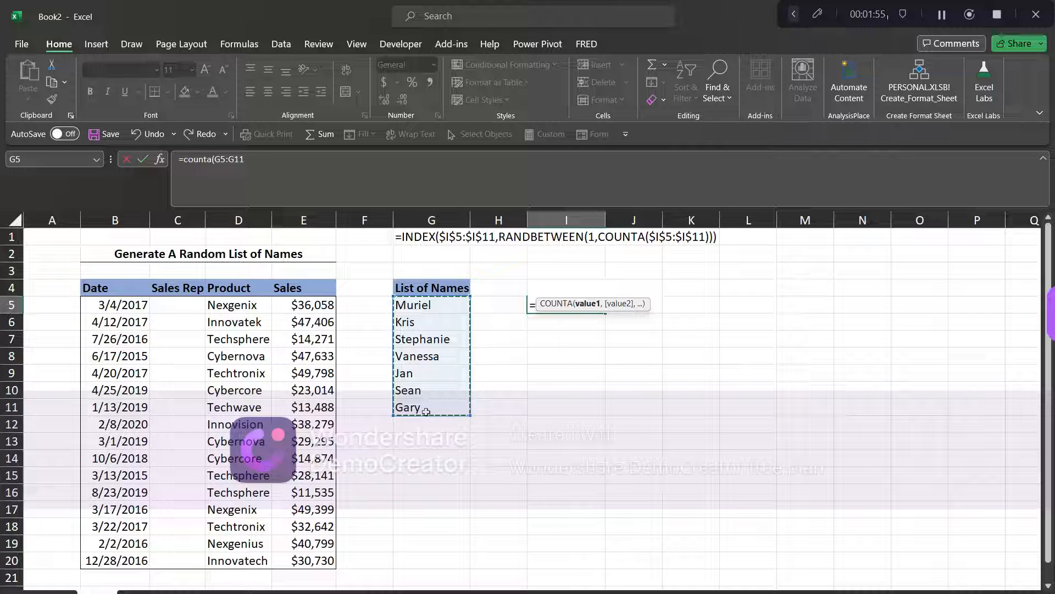
text())
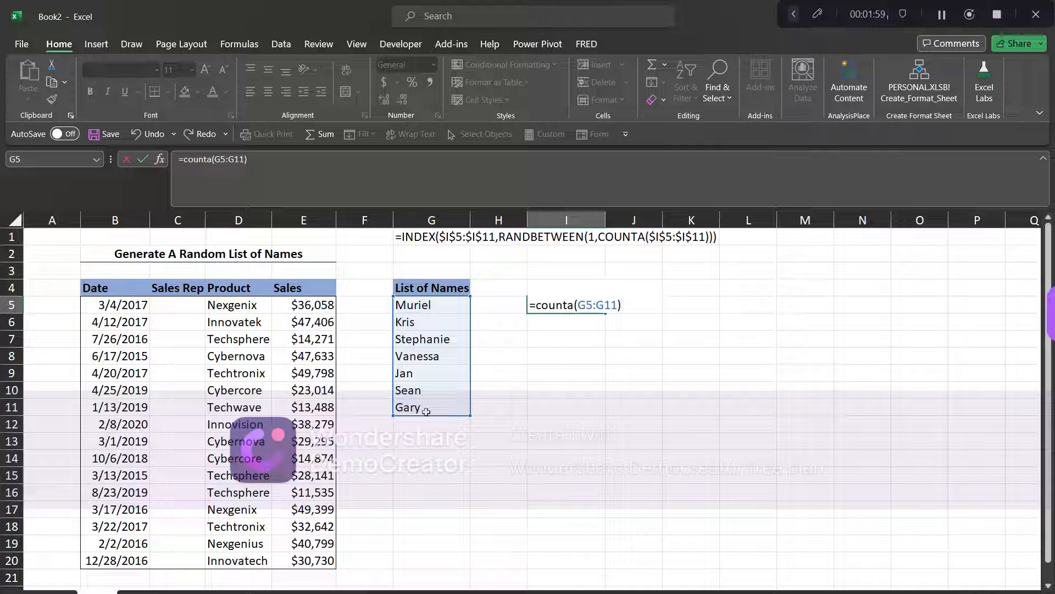
key(Return)
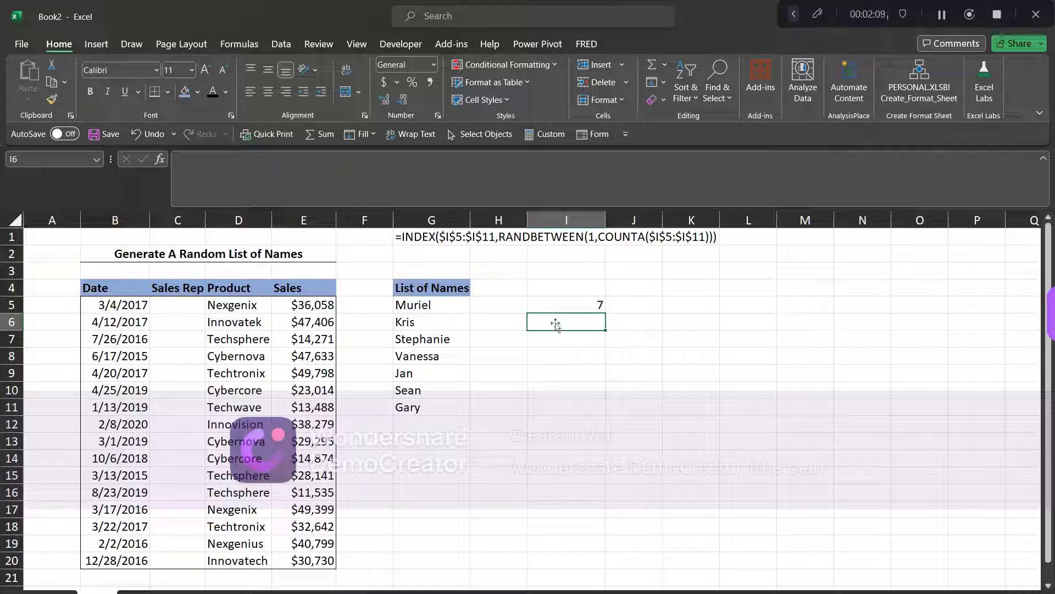
Step: Enter =RANDBETWEEN(1,COUNTA(G5:G11)) in cell I6 to produce a random position within the List of Names
text(=)
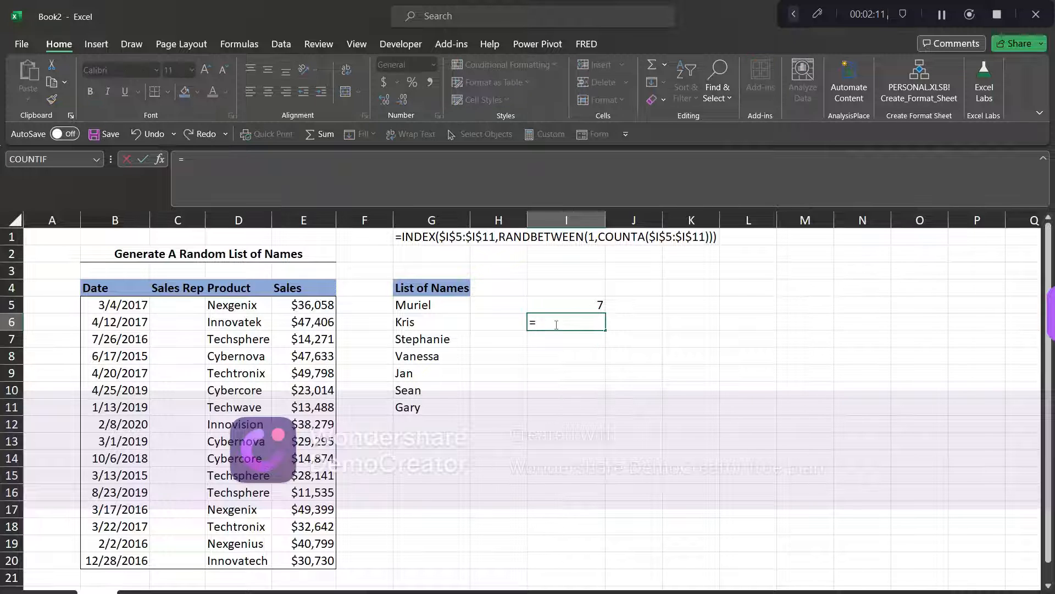
text(randbe)
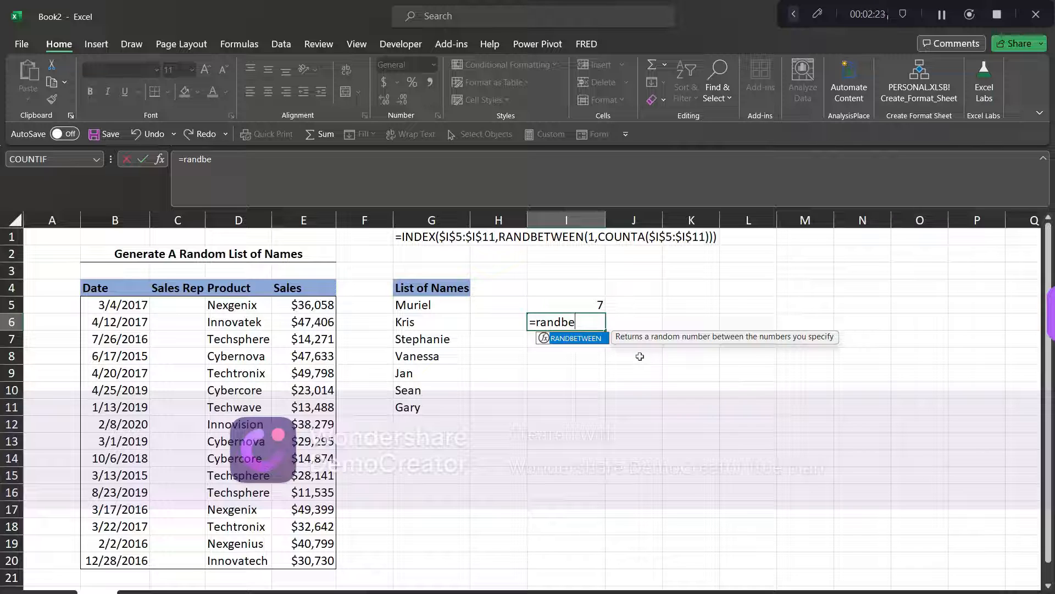
key(Tab)
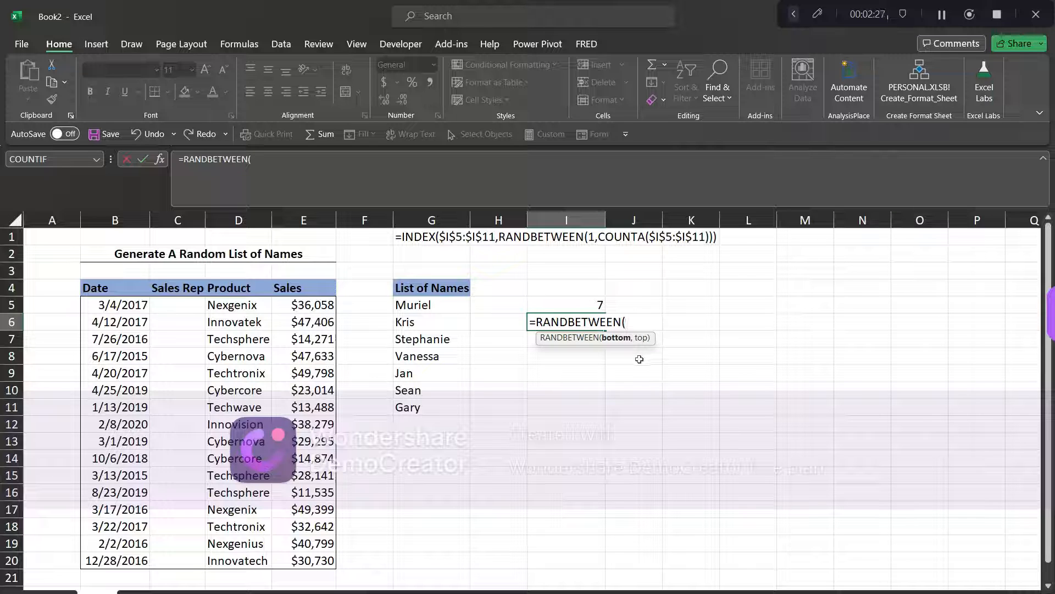
text(1,)
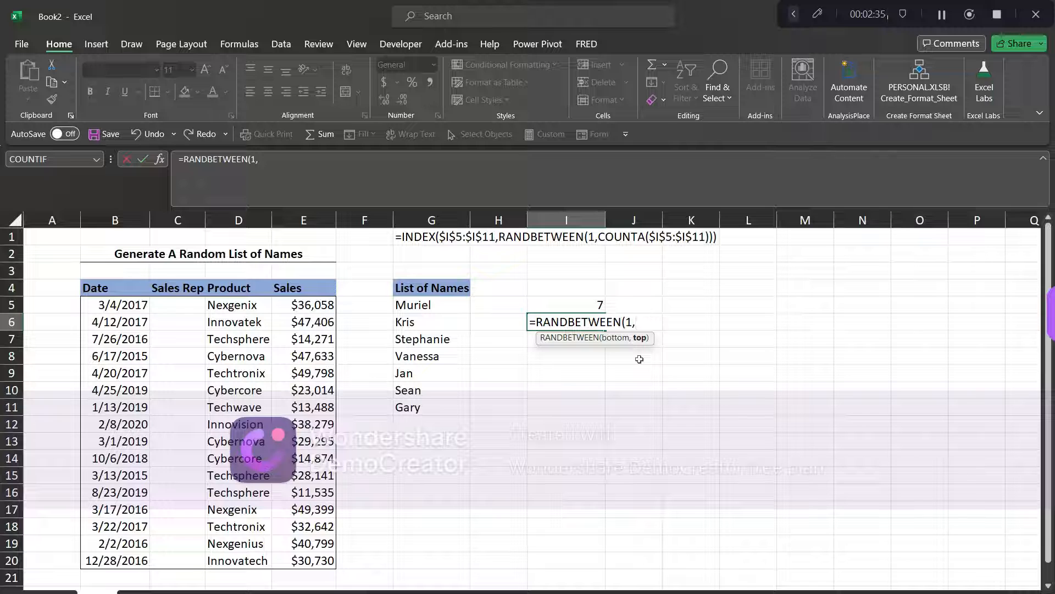
text(cun)
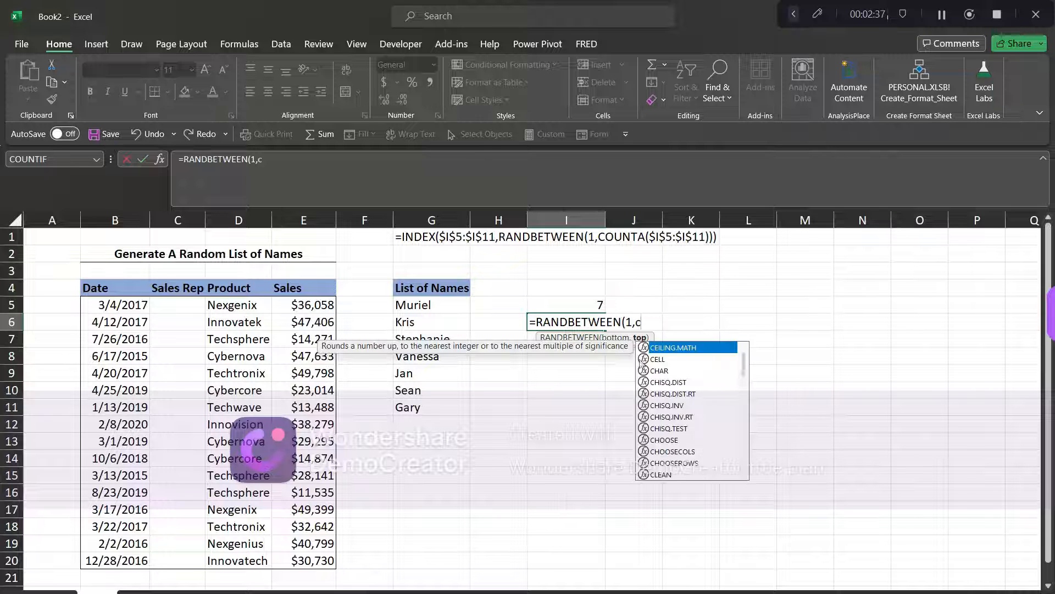
key(BackSpace)
key(BackSpace)
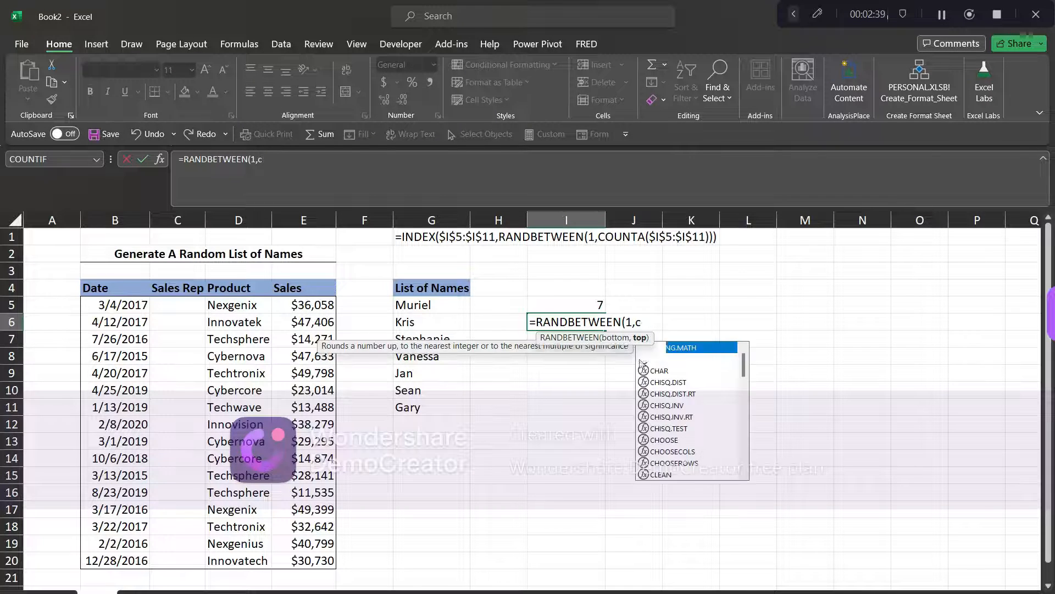
text(ounta)
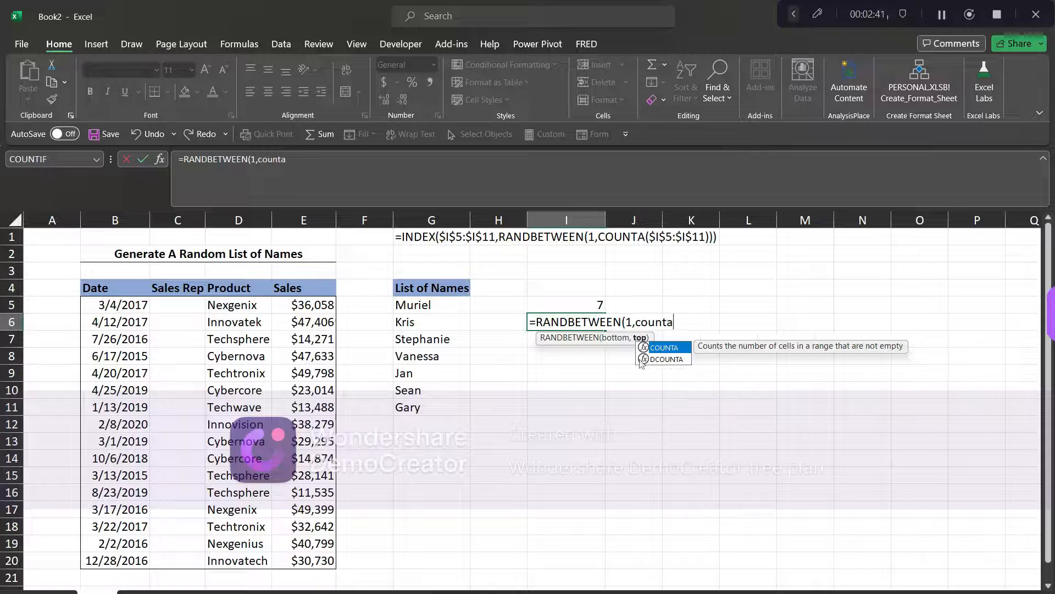
text(()
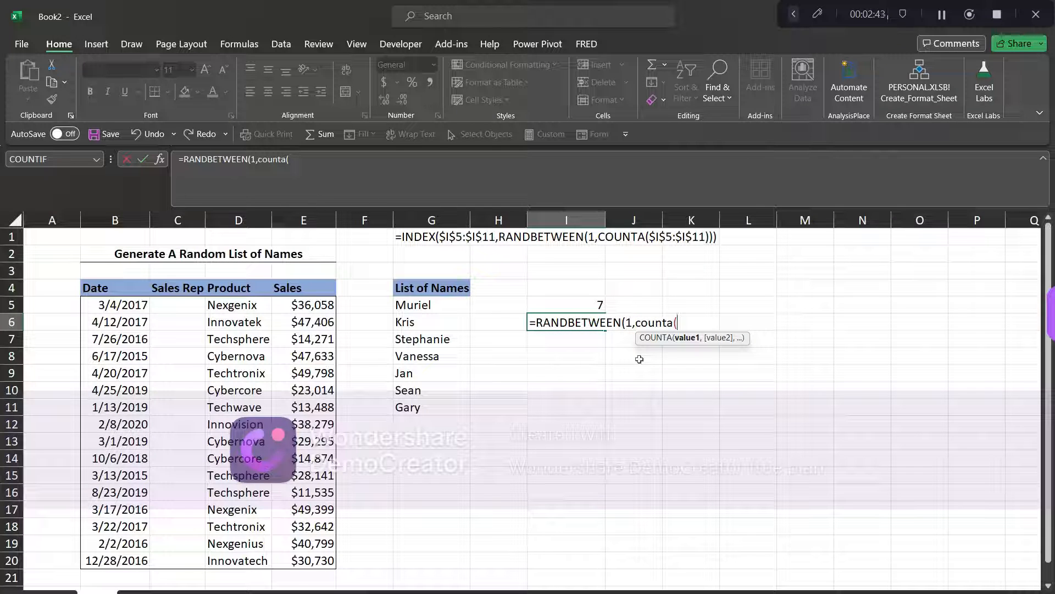
click(446, 302)
drag(445, 302, 433, 409)
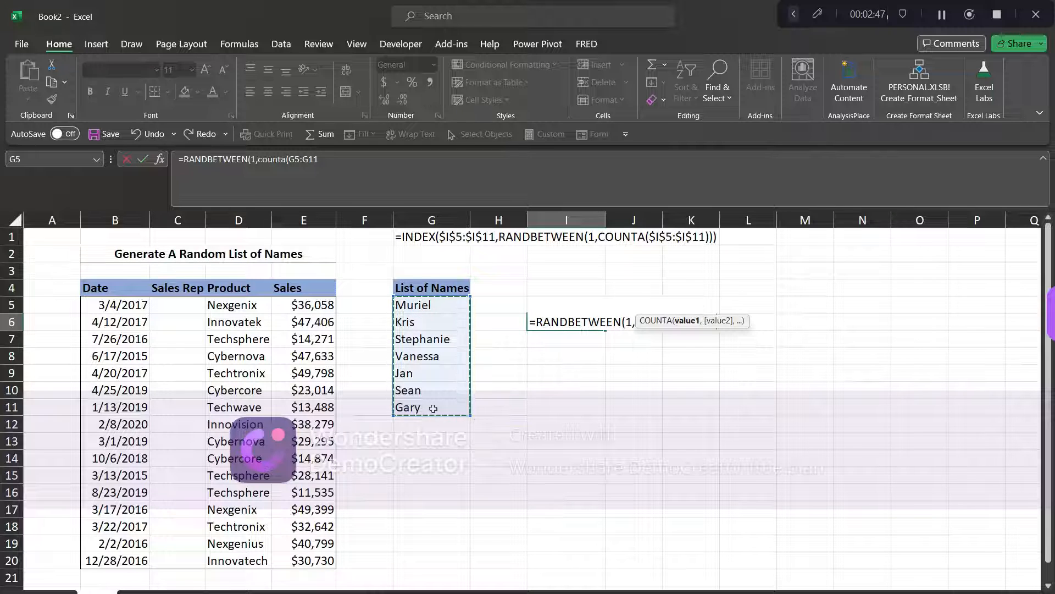
text())
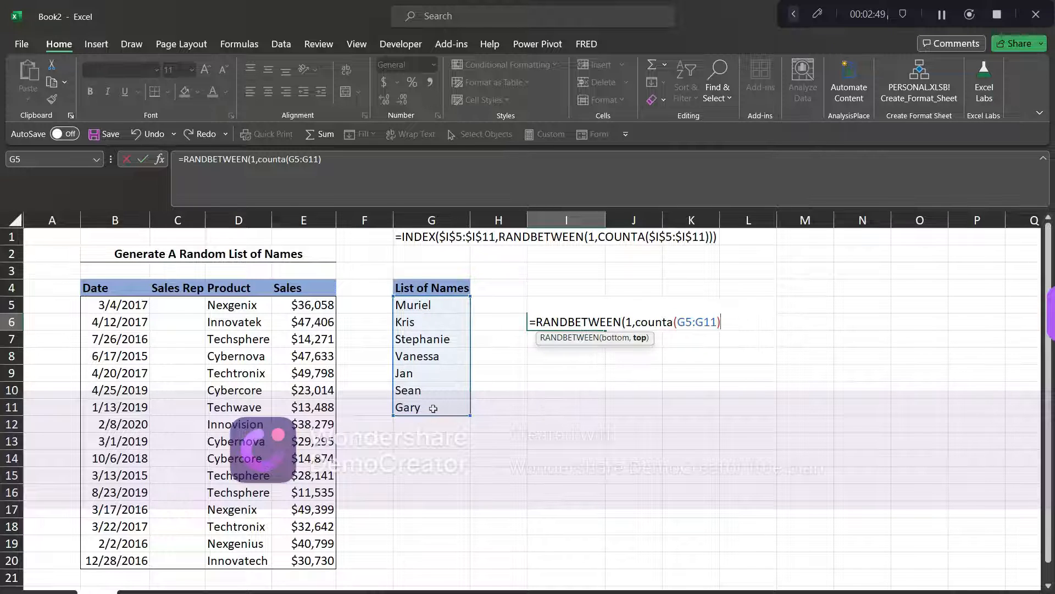
text())
key(Return)
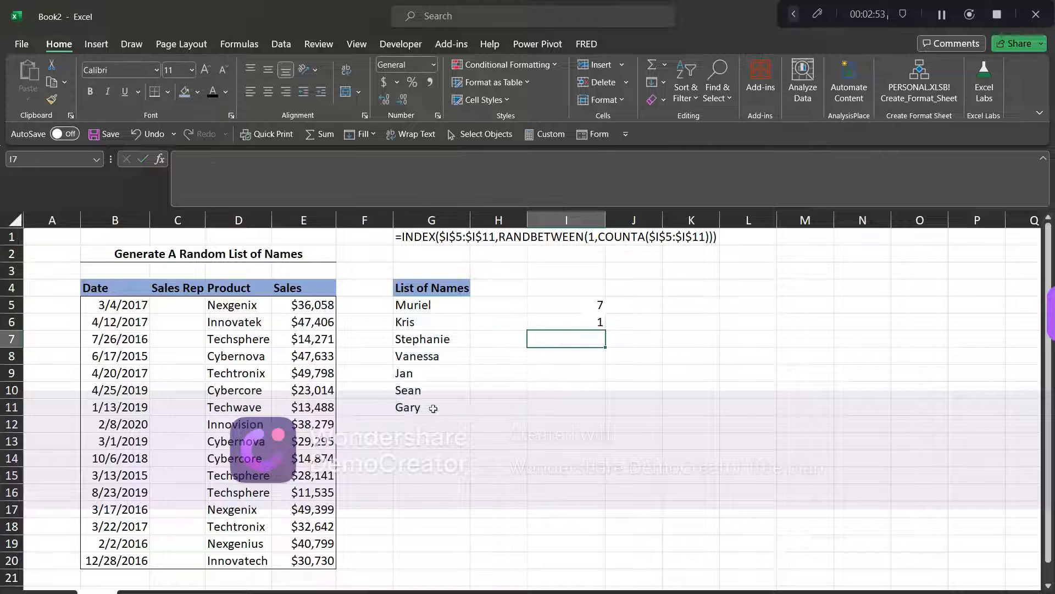
Step: Recalculate the sheet three times to check how the random number in I6 varies
click(570, 318)
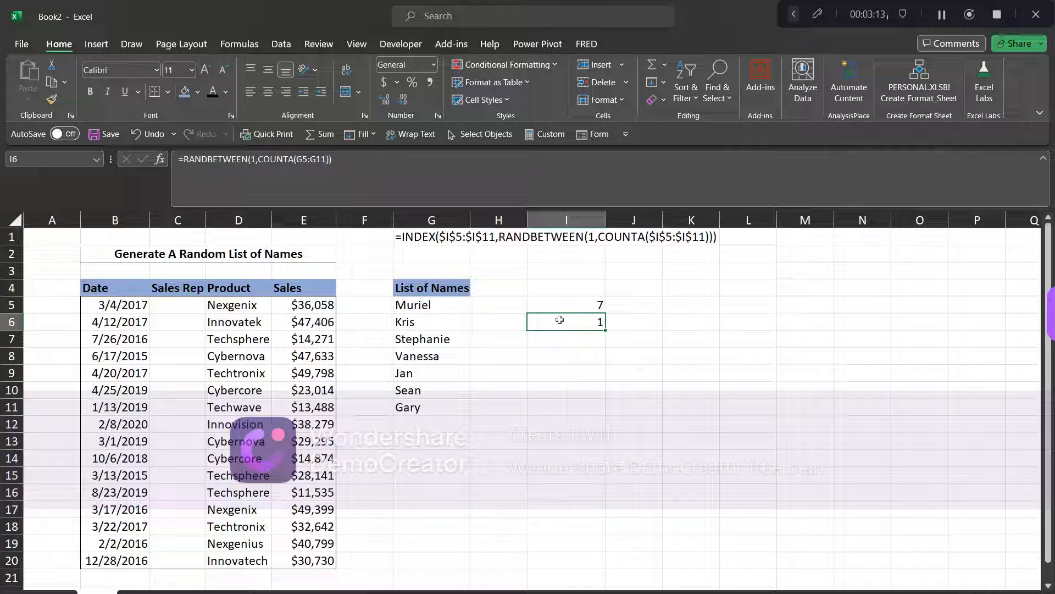
key(F9)
key(F9)
key(F9)
Step: Start an INDEX formula in the first Sales Rep cell, C5, with the absolute range $G$5:$G$11 as its array
click(186, 304)
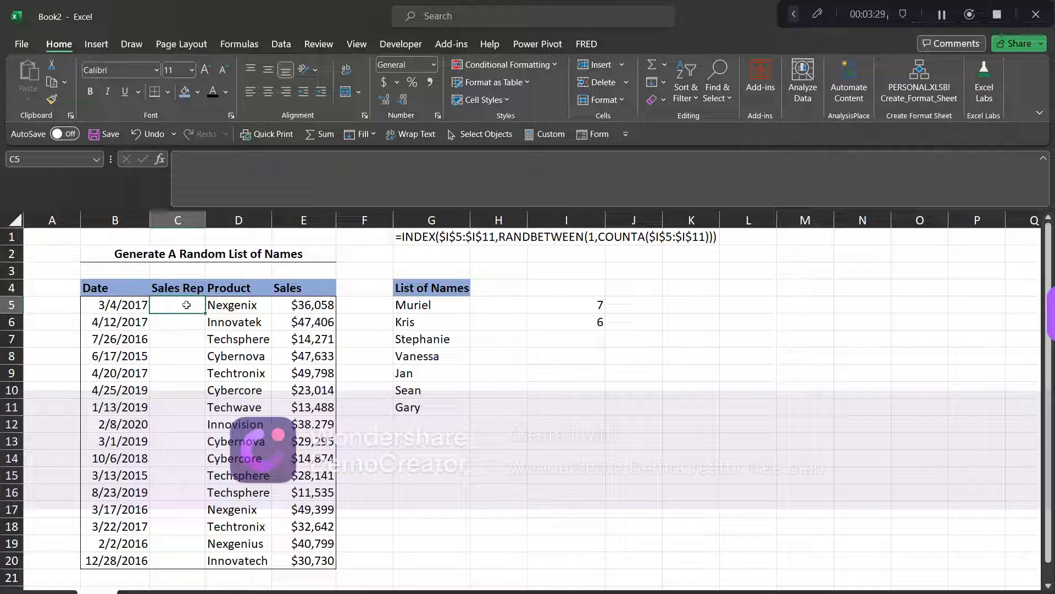
text(=)
text(inde)
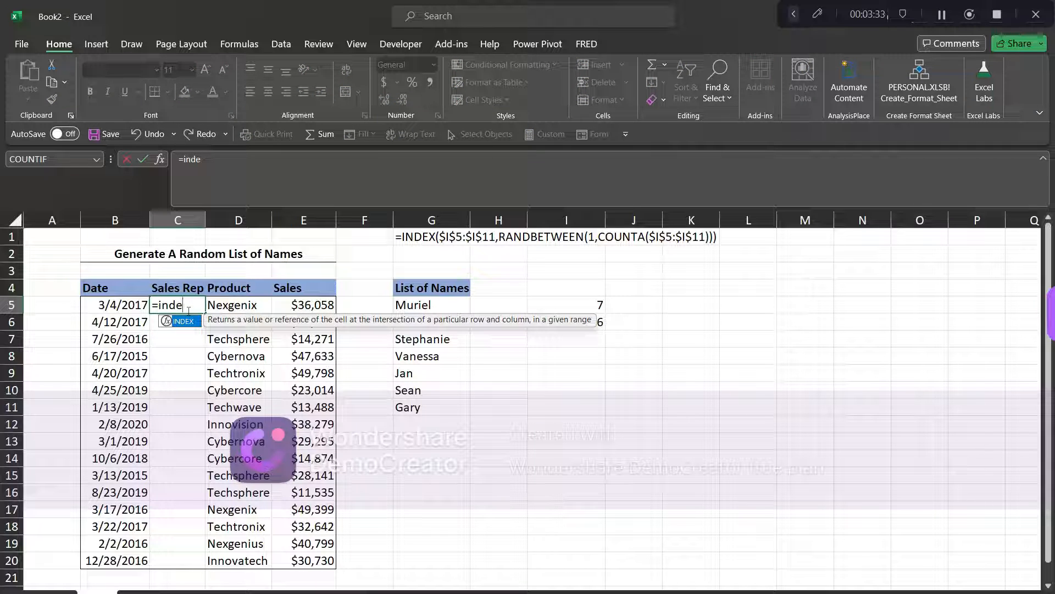
key(Tab)
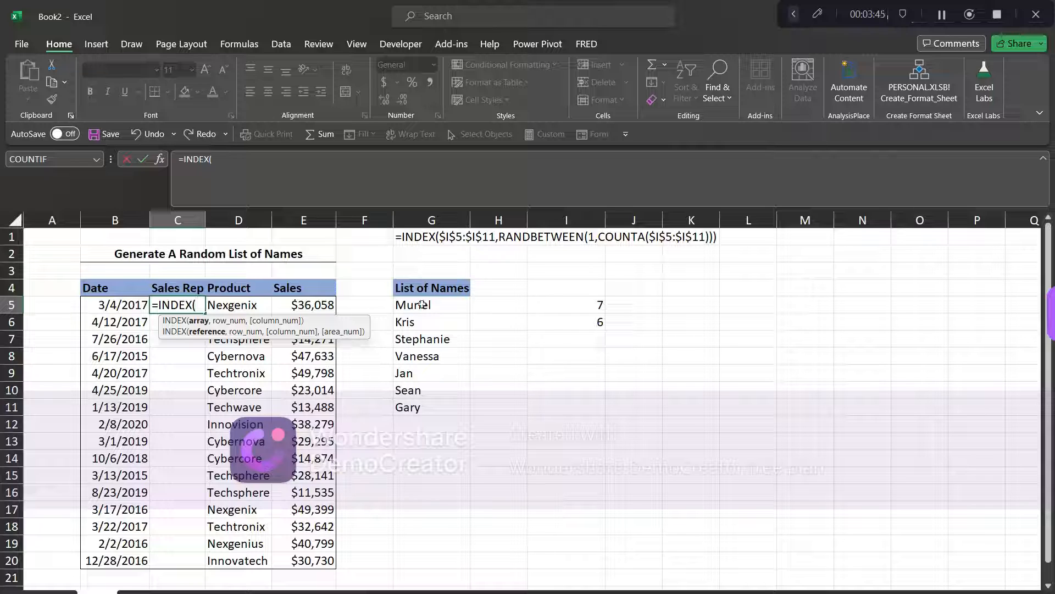
drag(422, 305, 411, 407)
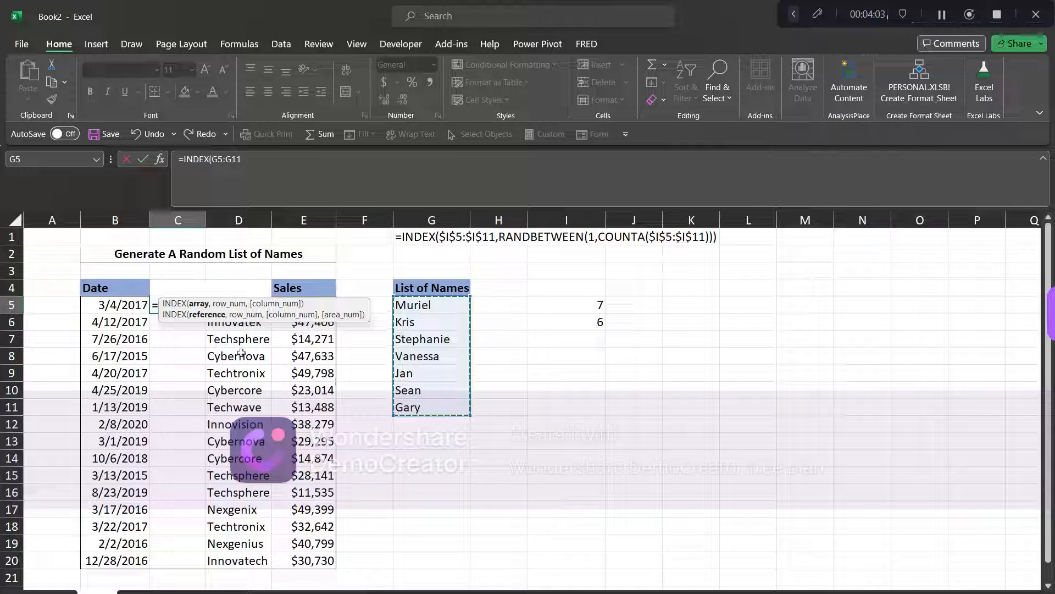
key(F4)
text(,)
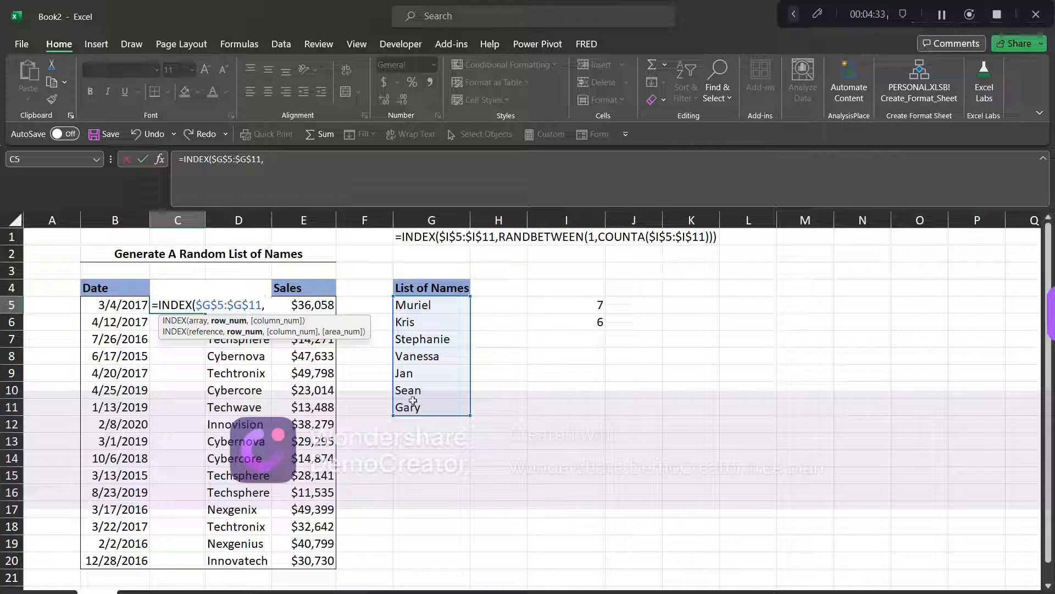
Step: Nest RANDBETWEEN as the INDEX row number, with 1 as the bottom value and a COUNTA function as the top value
text(ra)
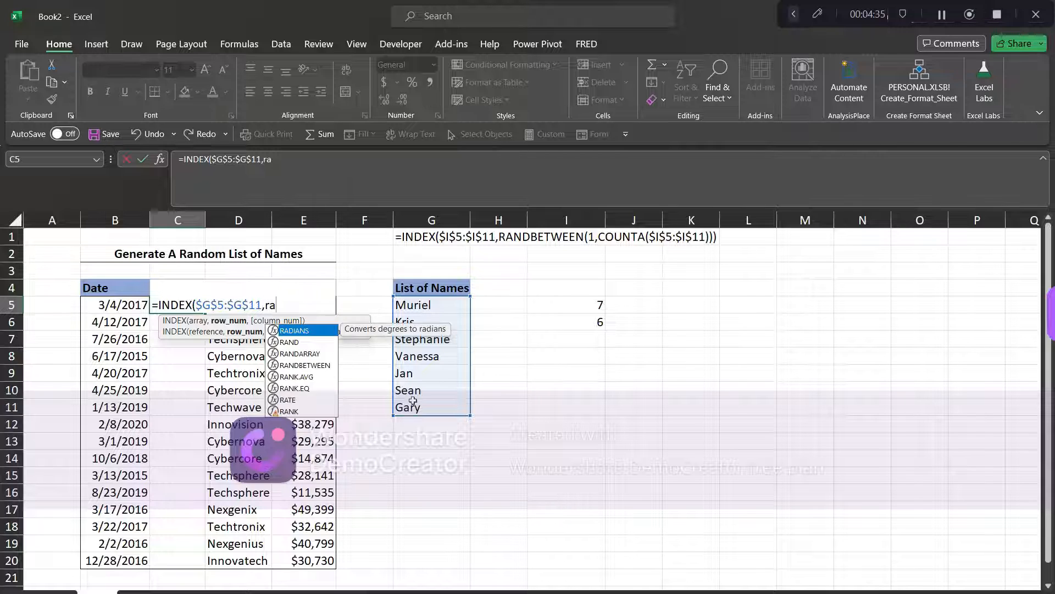
text(ndb)
key(Tab)
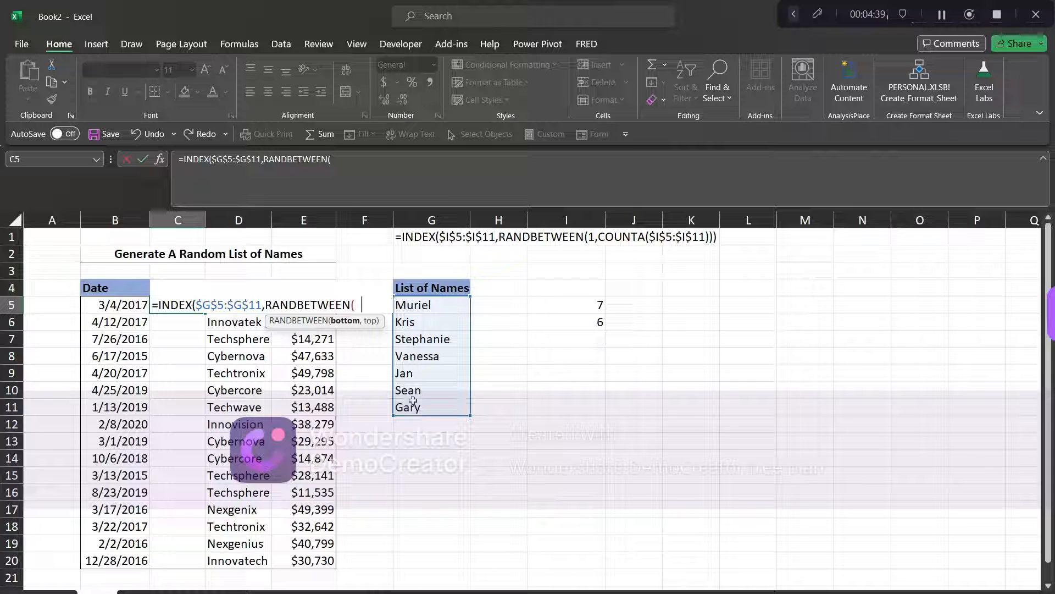
text(1,counta)
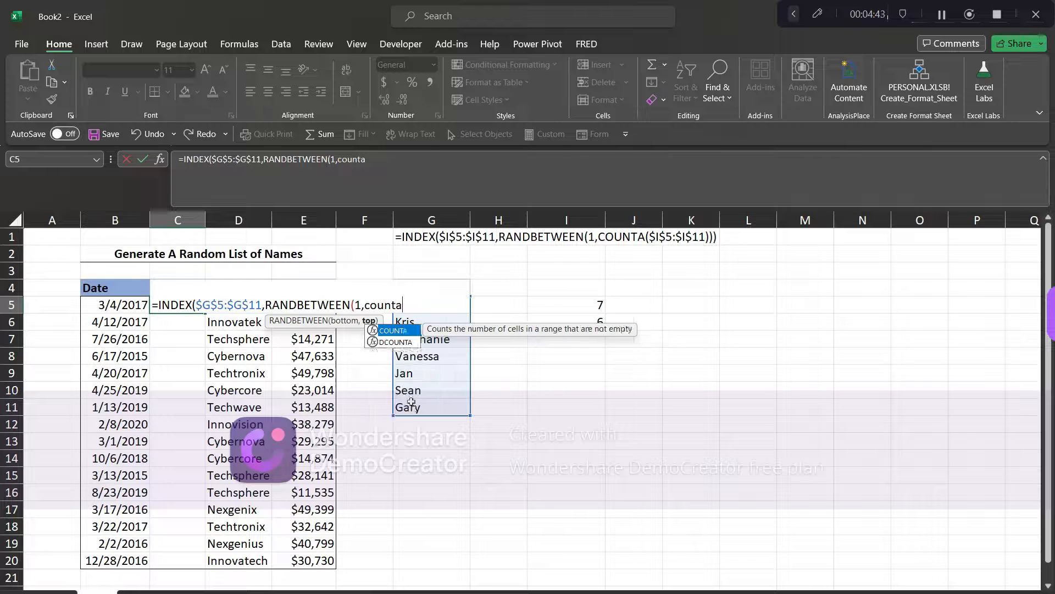
text(()
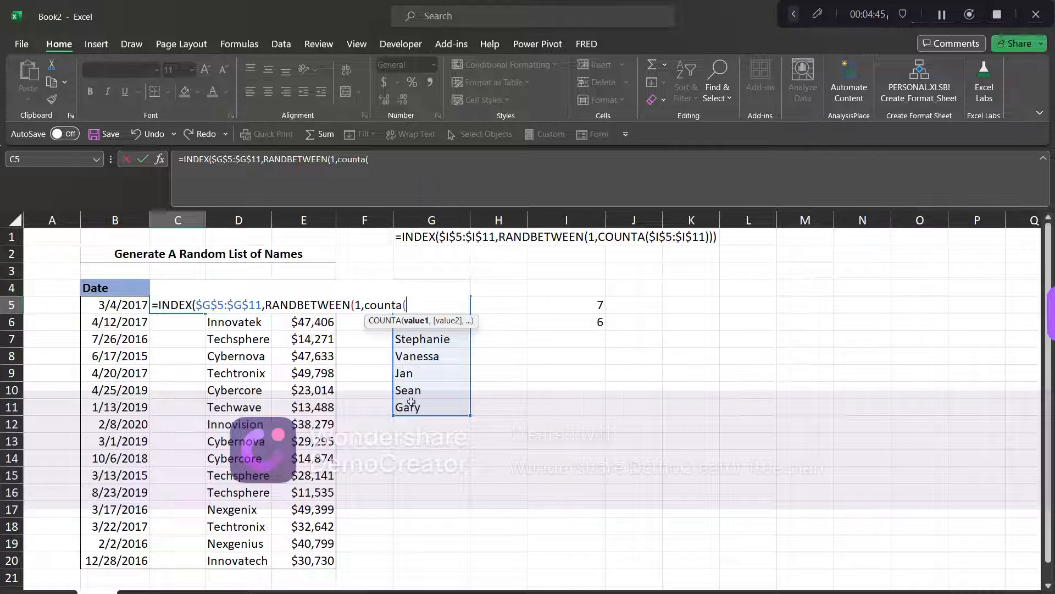
Step: Give the nested COUNTA function the absolute range $G$5:$G$11 as its argument
click(457, 328)
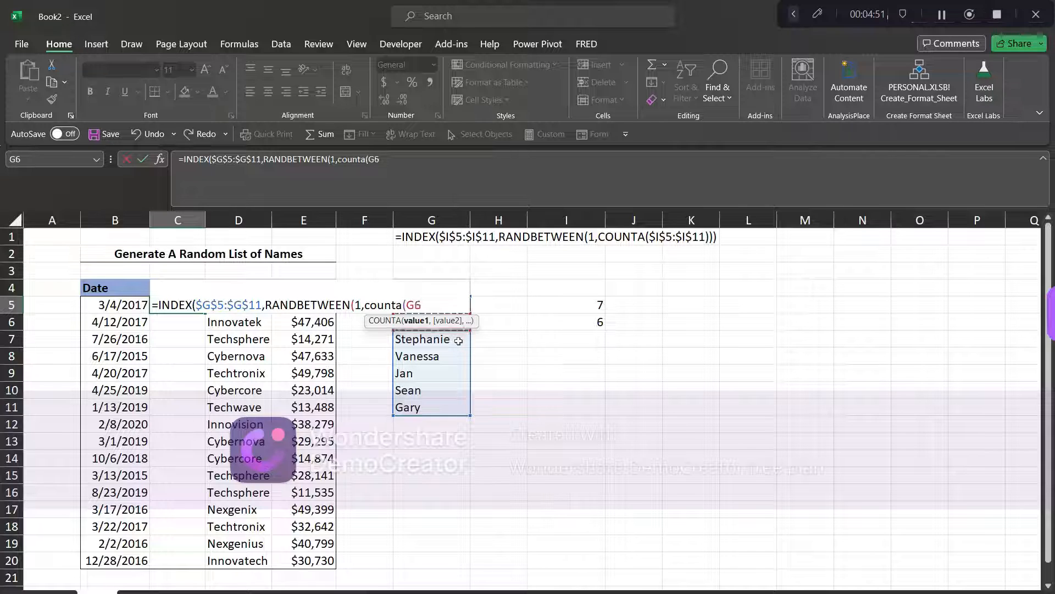
key(Up)
key(shift+Down)
key(shift+Down)
key(shift+Down)
key(shift+Down)
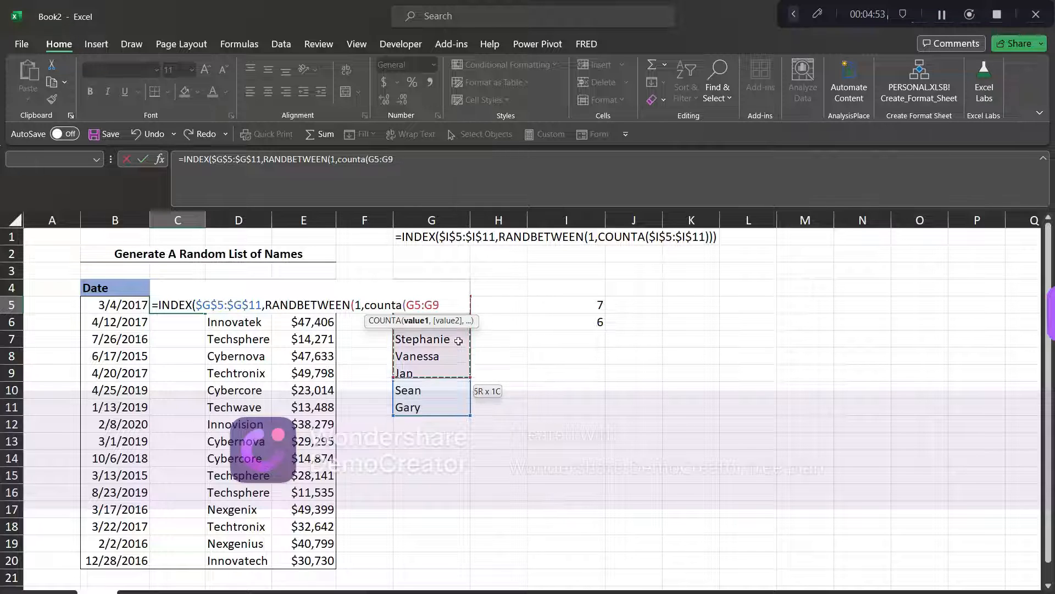
key(shift+Down)
key(shift+Down)
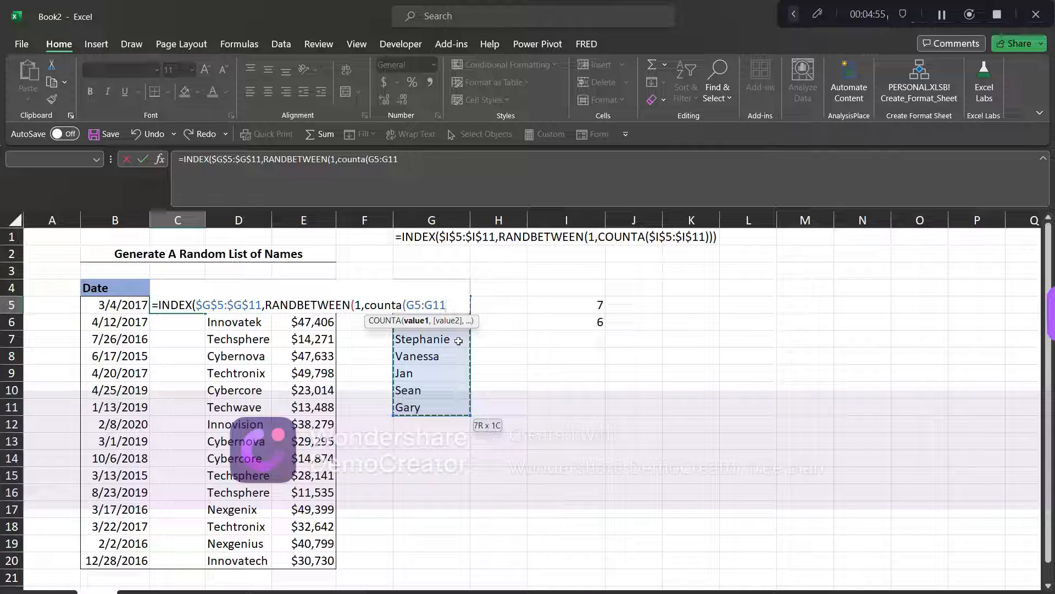
key(F4)
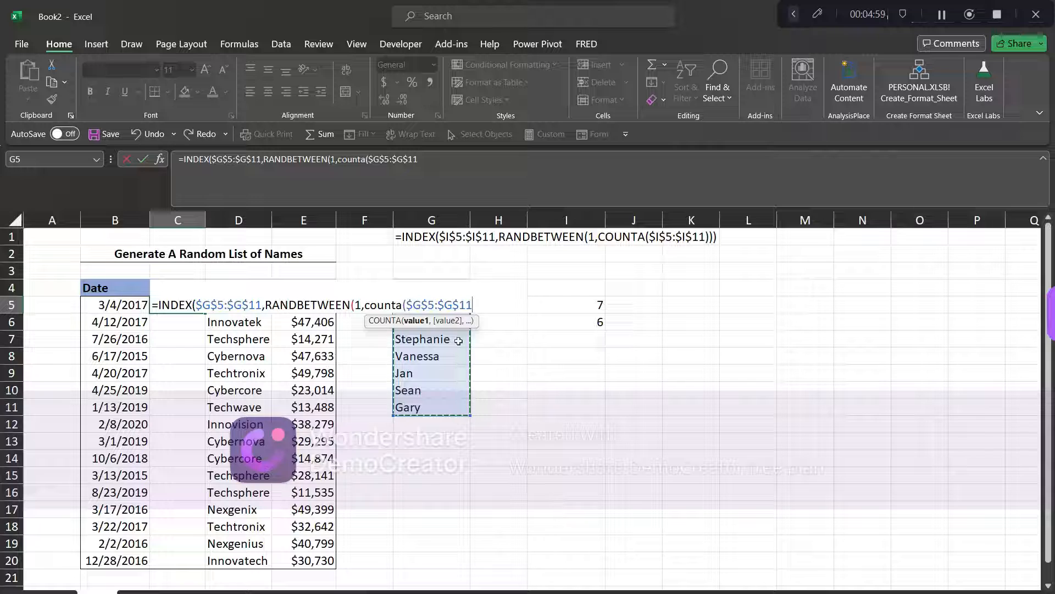
Step: Close the COUNTA, RANDBETWEEN and INDEX functions and enter the completed formula in C5
text())
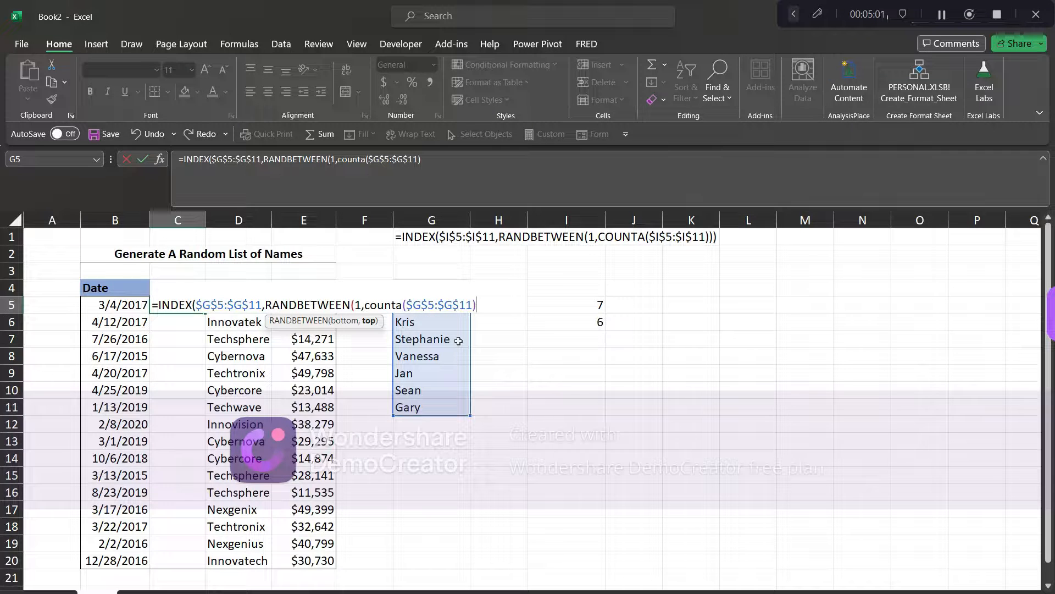
text())
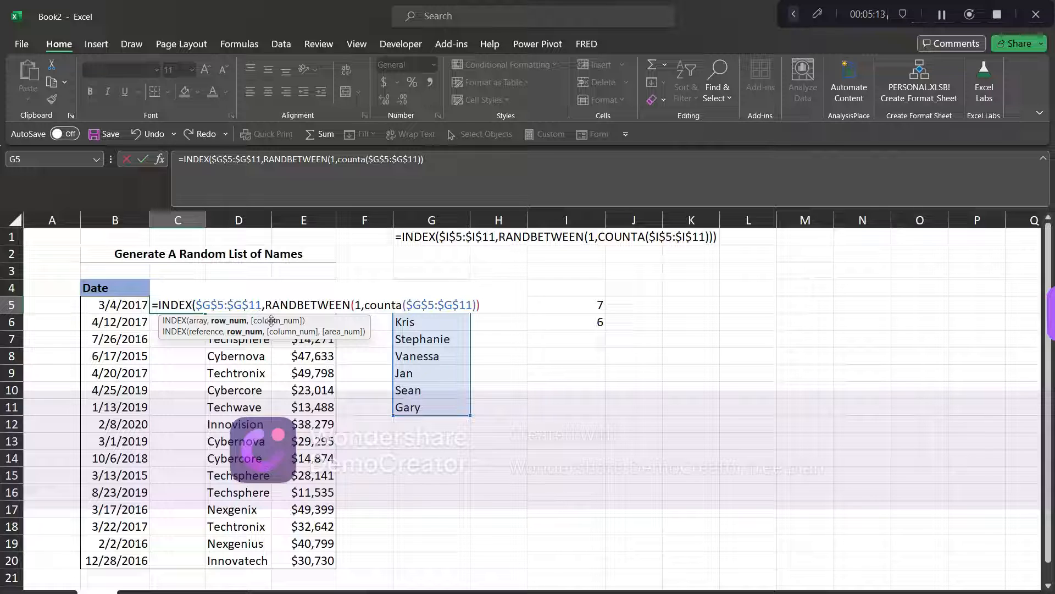
text())
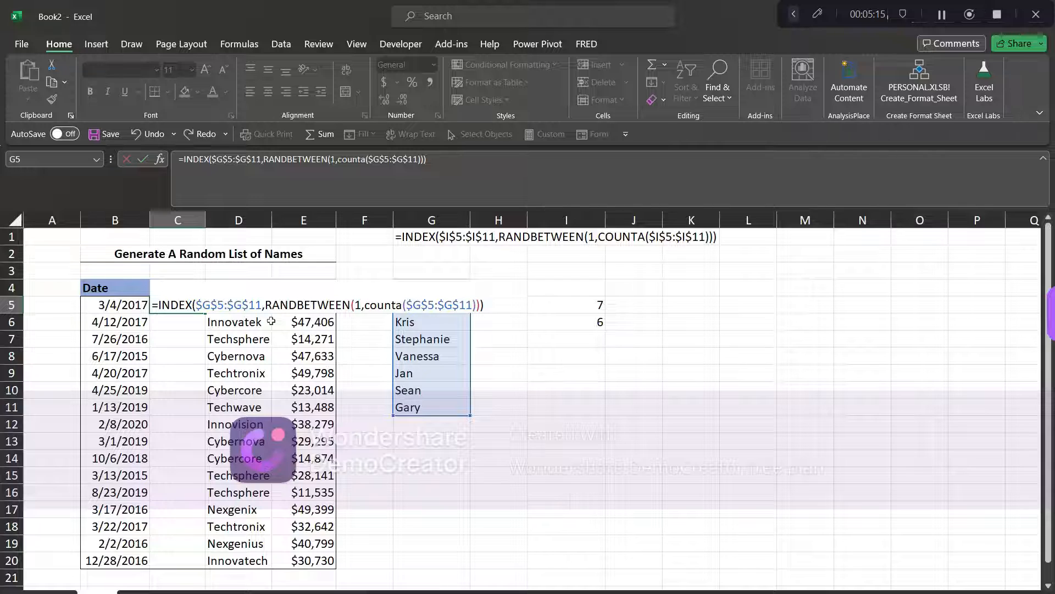
key(Return)
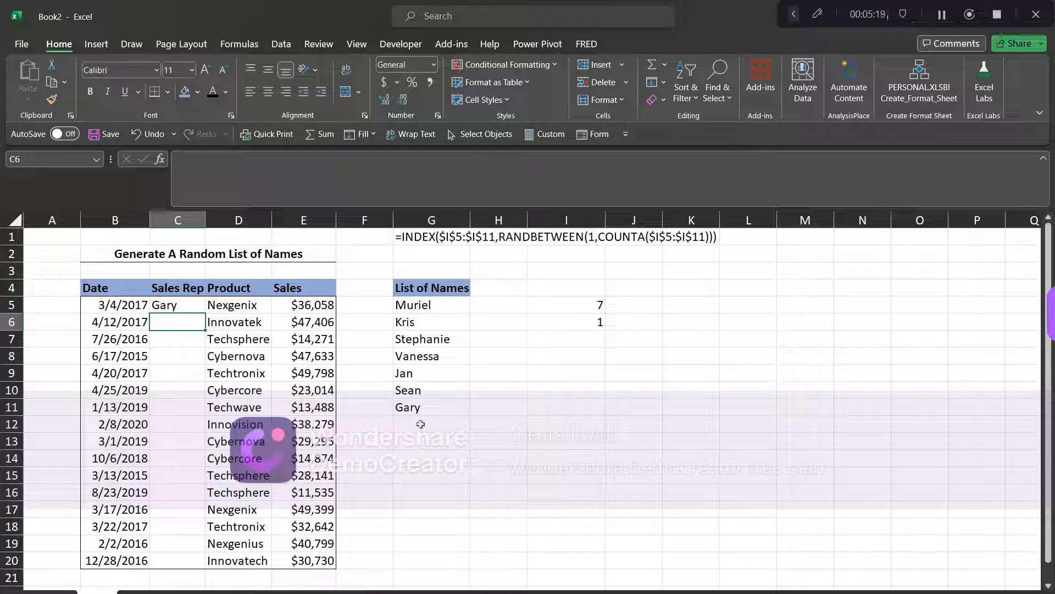
Step: Fill the C5 formula down the Sales Rep column through C20, using Fill Without Formatting
click(193, 305)
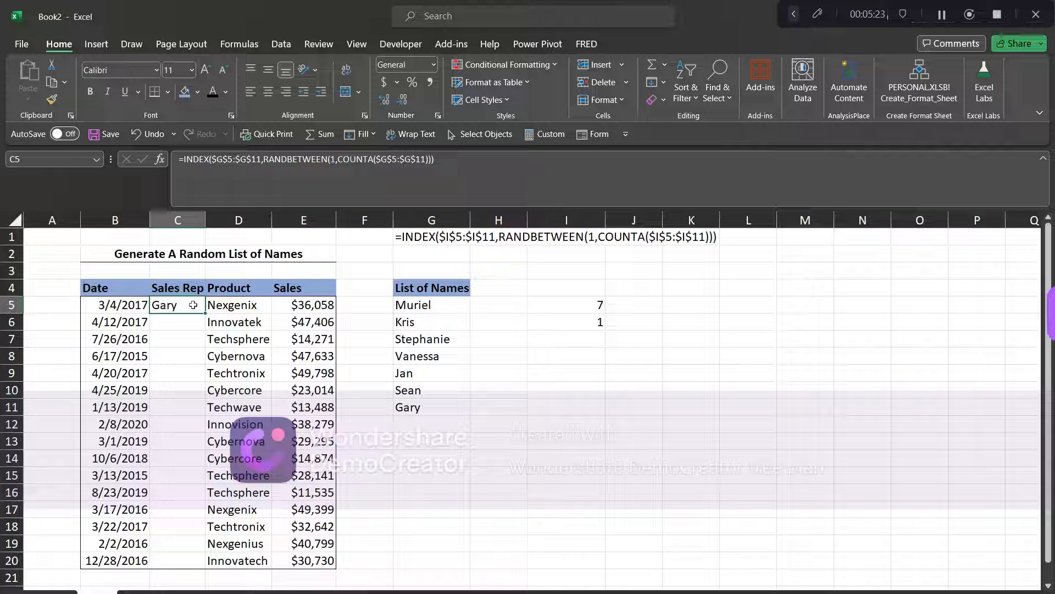
drag(204, 314, 206, 567)
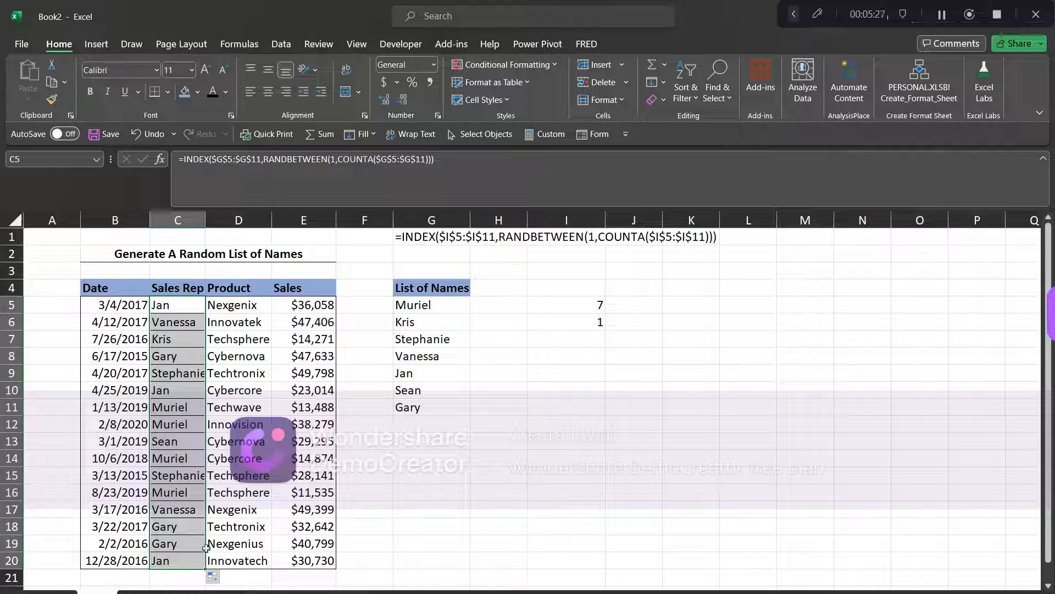
click(213, 578)
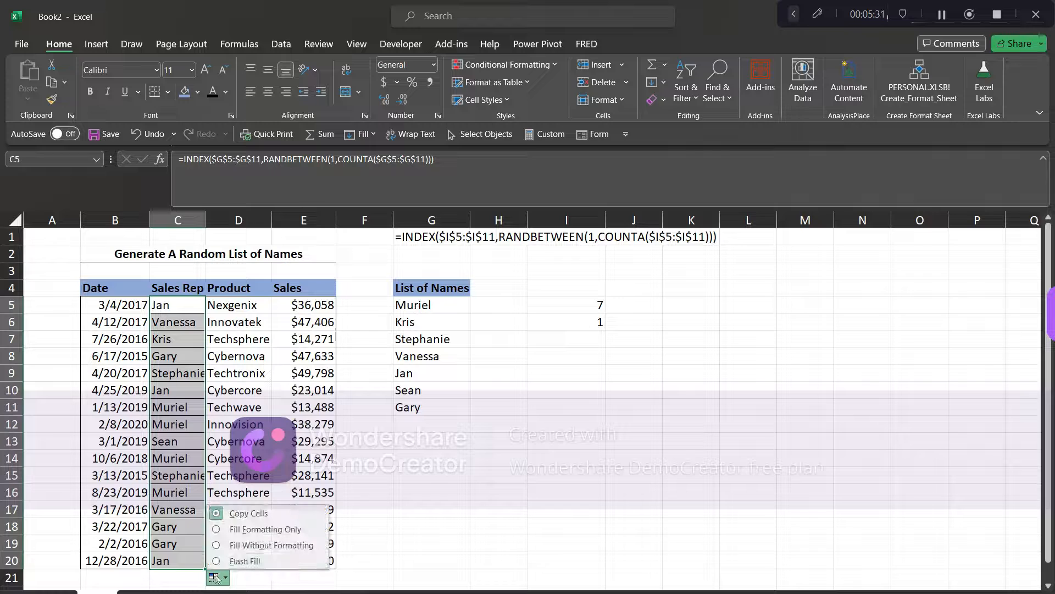
click(237, 546)
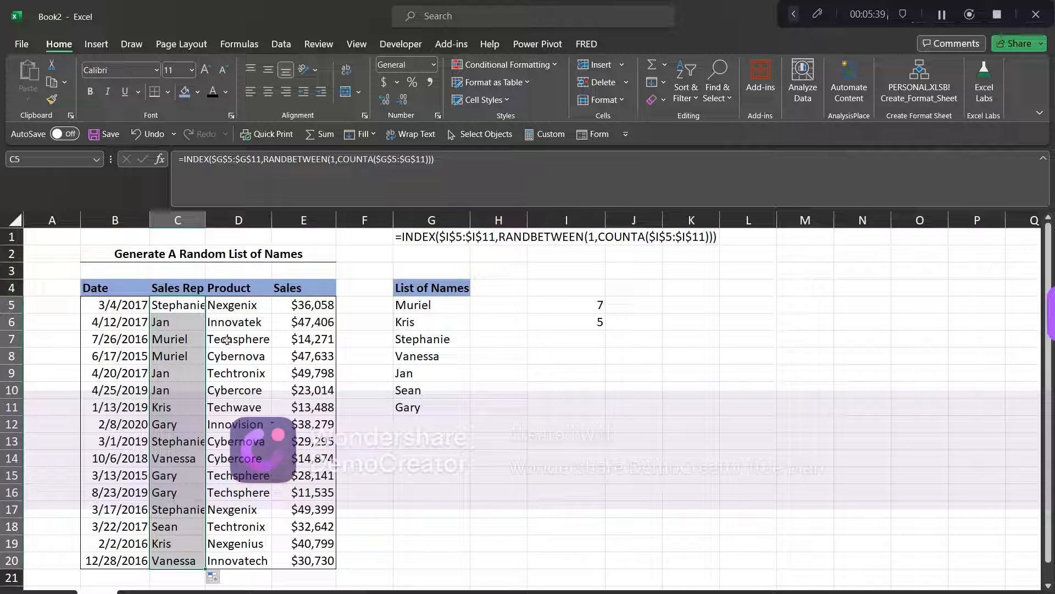
Step: Widen the Sales Rep column to a width of about 10.11 so the longest names fit
double_click(203, 220)
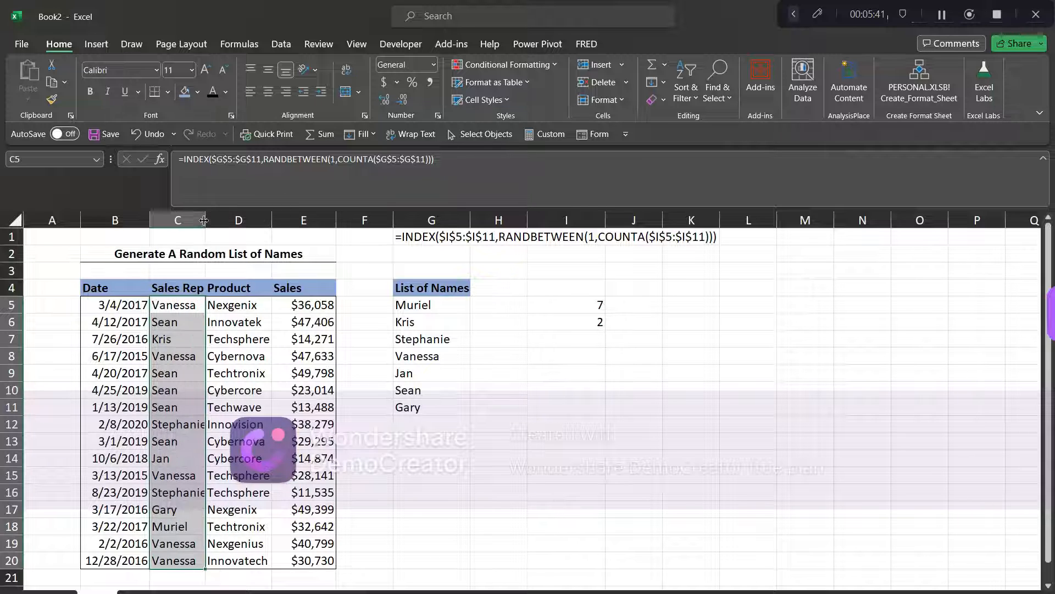
drag(204, 220, 220, 221)
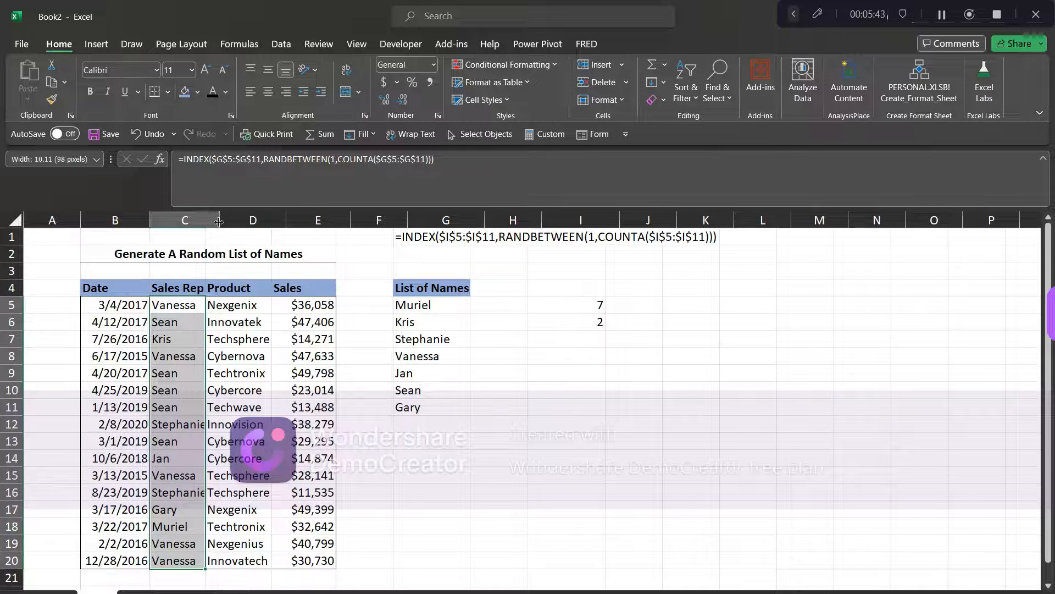
click(186, 302)
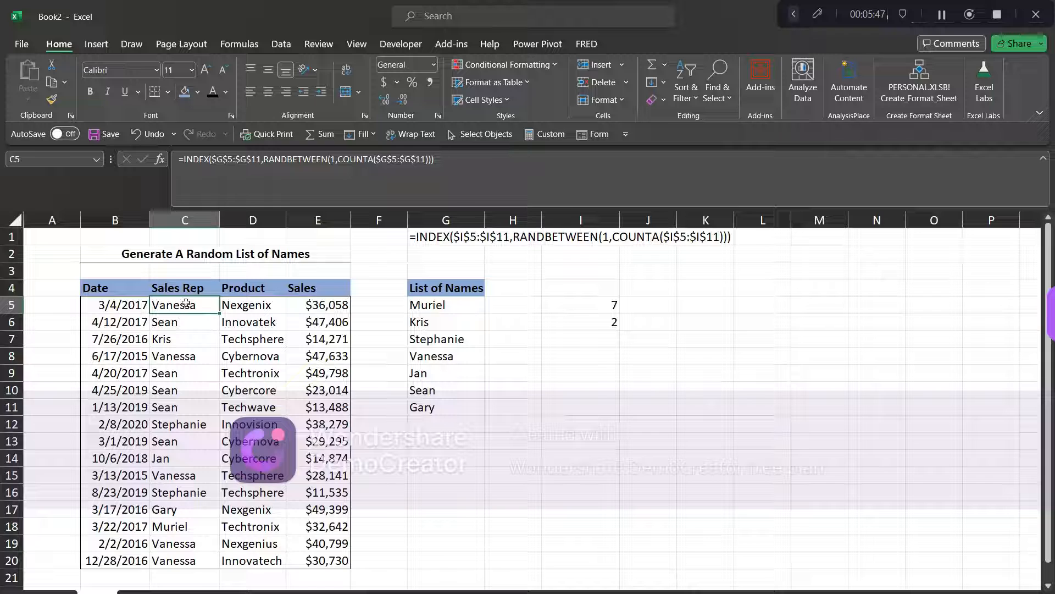
key(Down)
key(Down)
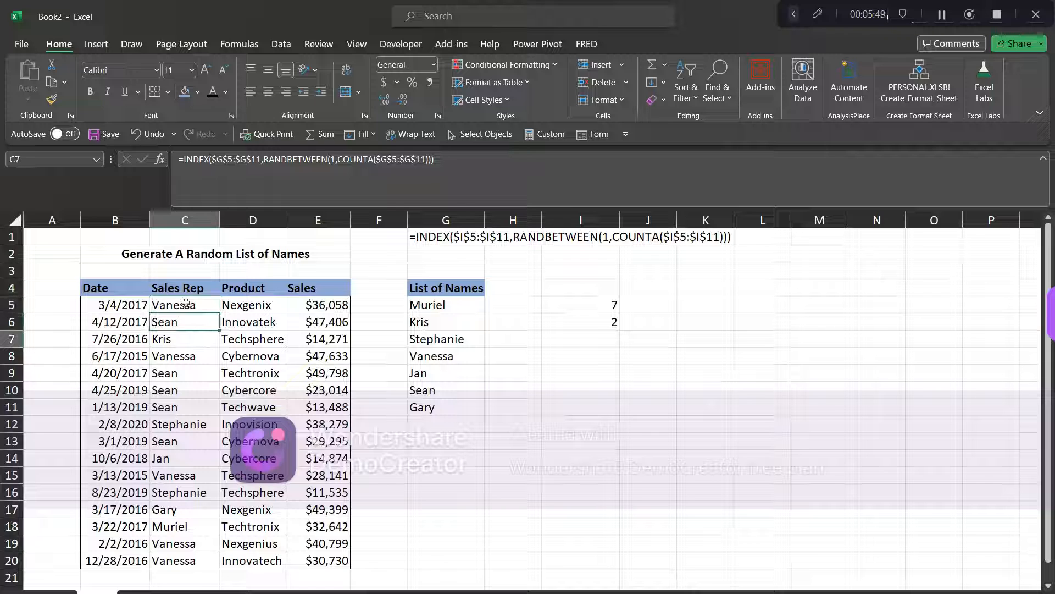
key(Up)
key(Up)
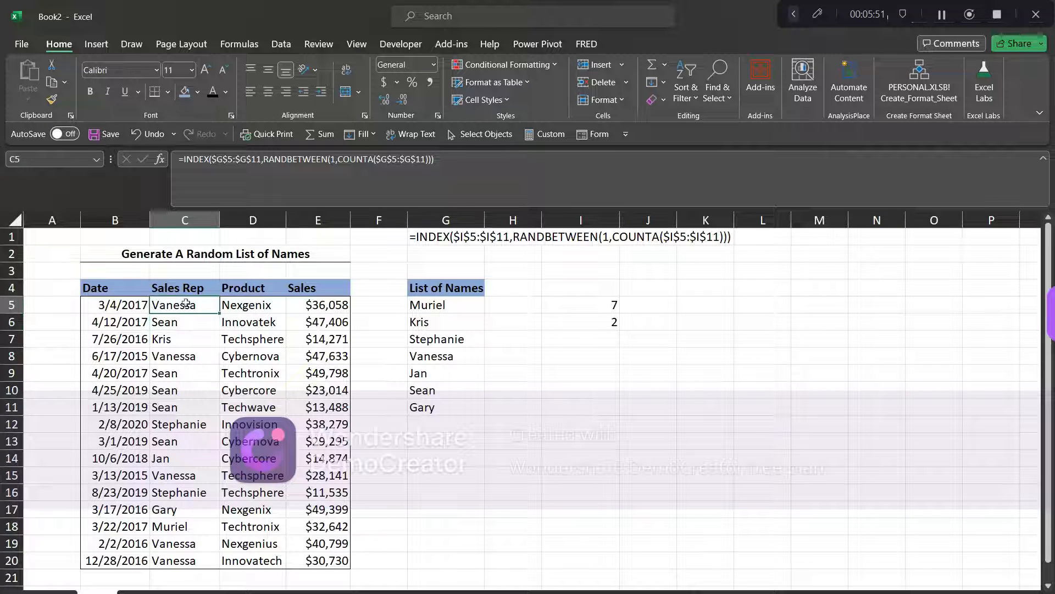